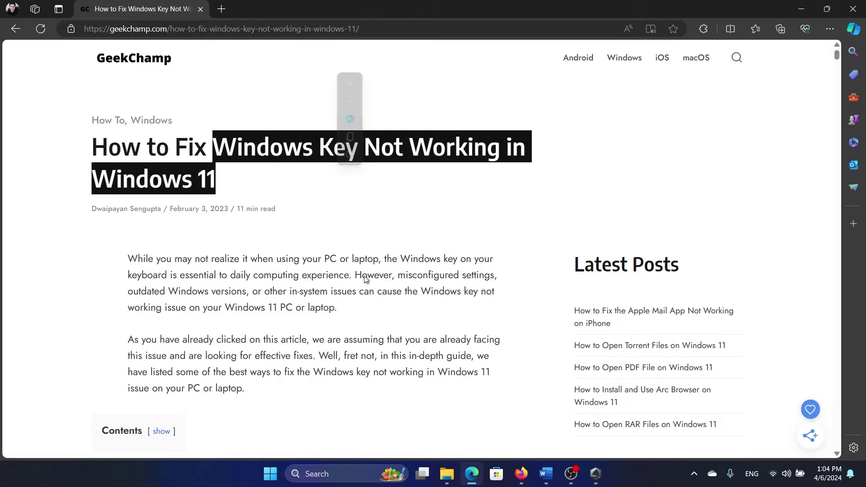
Switch from the Edge article to the Word checklist of five Windows key fixes.
{"action": "left_click", "coordinate": [545, 474]}
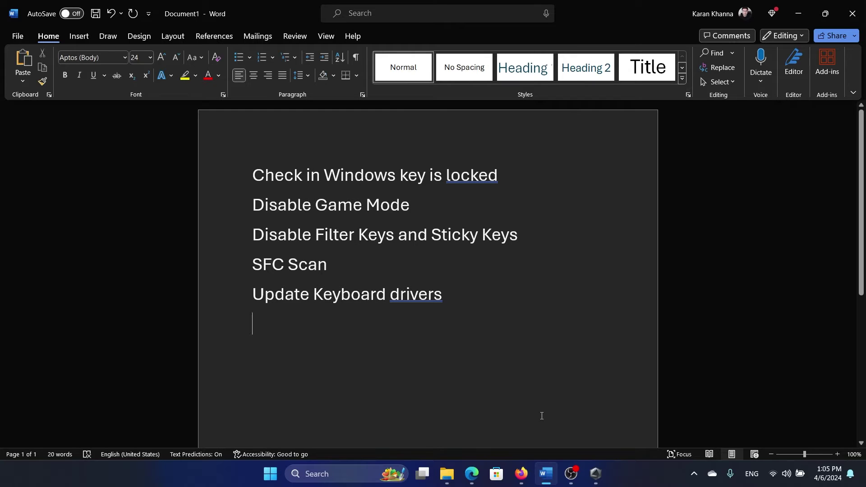
Launch Armoury Crate to check its Win Key setting.
{"action": "left_click", "coordinate": [595, 474]}
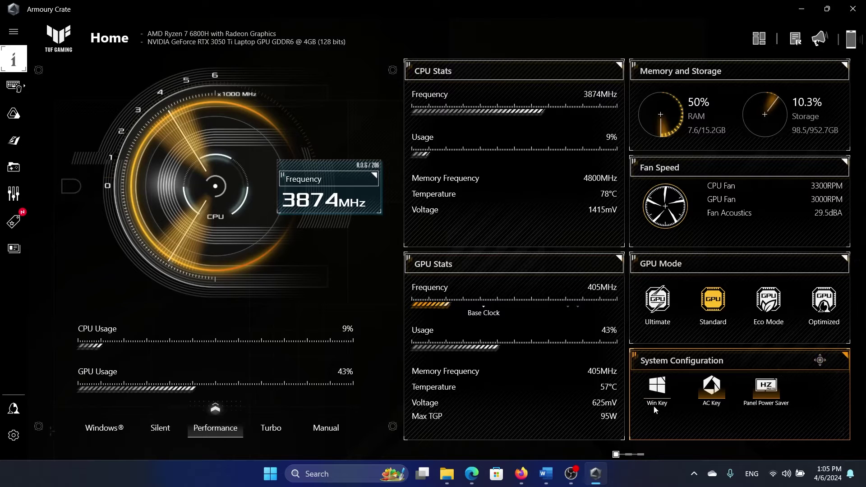
Close Armoury Crate, highlight the Disable Game Mode line, and open Settings at Gaming > Game Mode.
{"action": "left_click", "coordinate": [853, 10]}
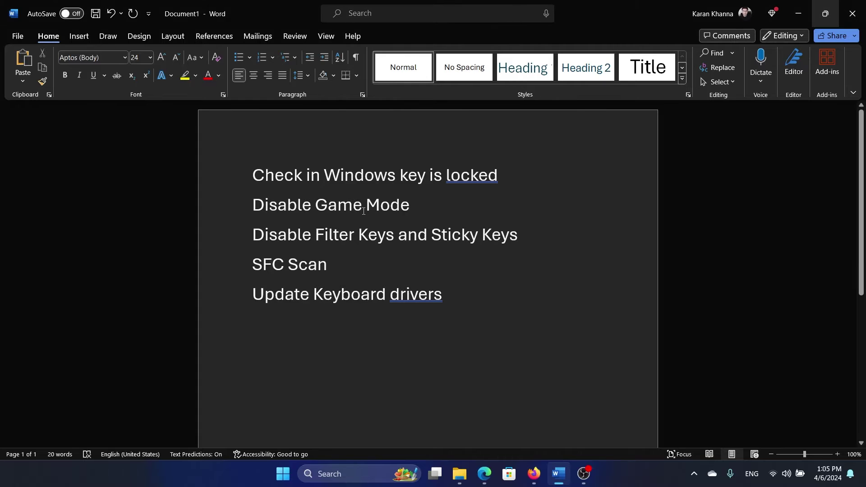
{"action": "left_click_drag", "start_coordinate": [284, 205], "coordinate": [338, 206]}
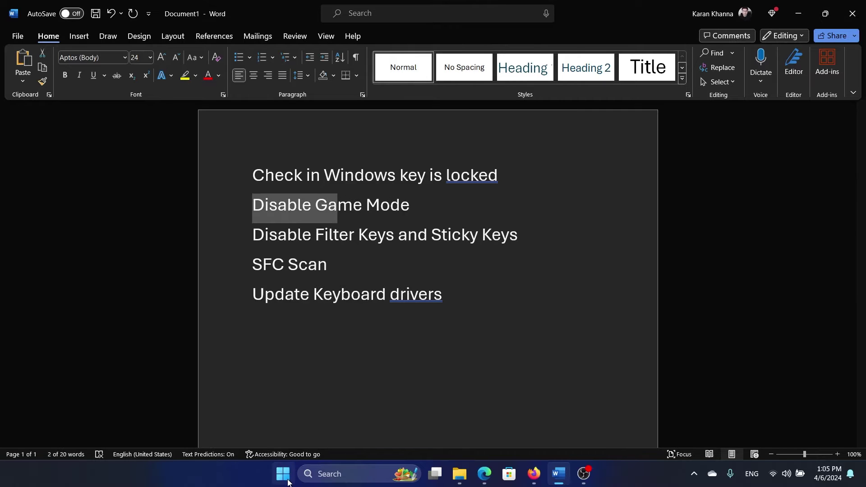
{"action": "right_click", "coordinate": [282, 473]}
{"action": "left_click", "coordinate": [299, 355]}
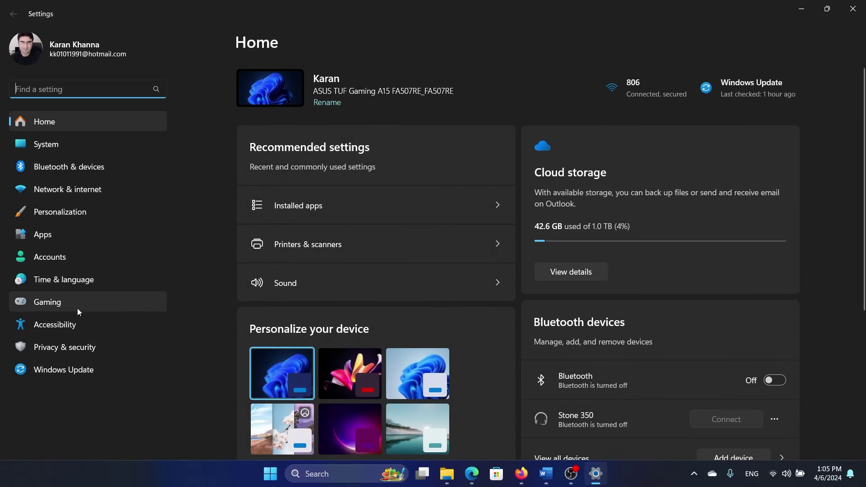
{"action": "left_click", "coordinate": [78, 306]}
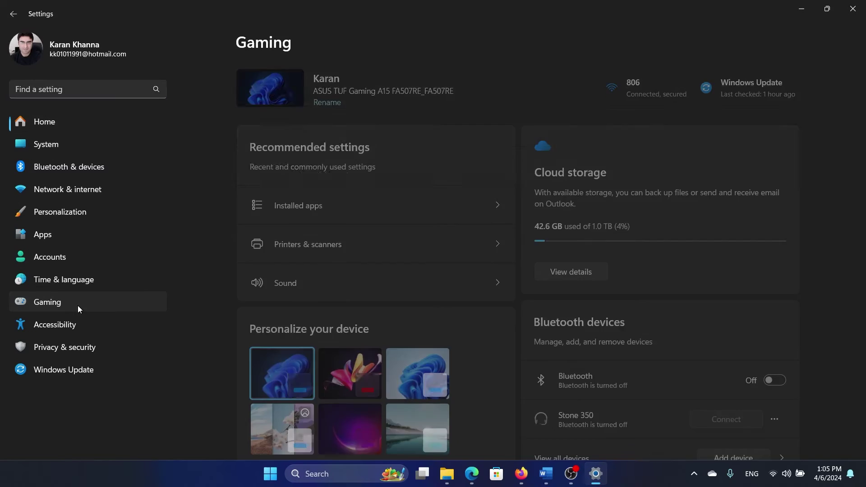
{"action": "left_click", "coordinate": [380, 162]}
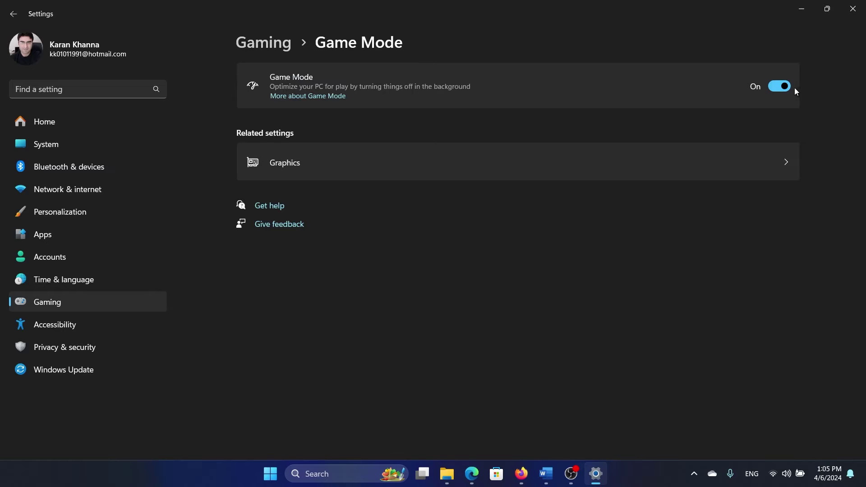
Close Settings and highlight the Filter Keys and Sticky Keys checklist line.
{"action": "left_click", "coordinate": [852, 9]}
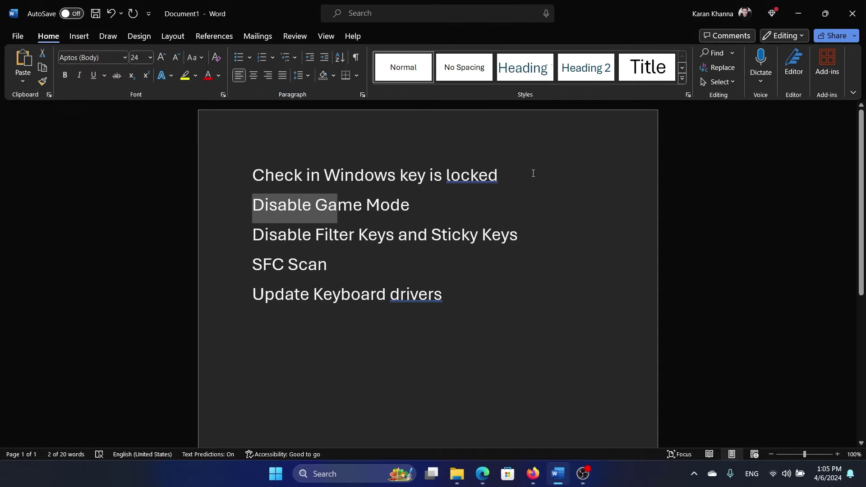
{"action": "left_click_drag", "start_coordinate": [253, 235], "coordinate": [578, 256]}
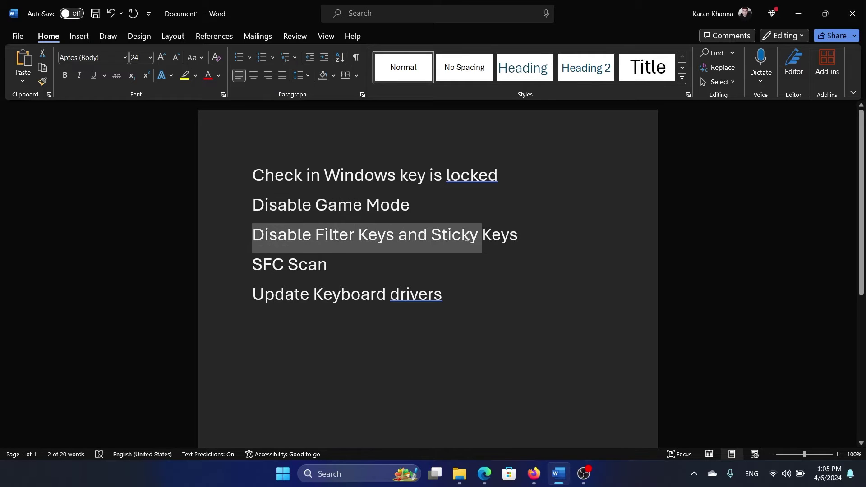
{"action": "left_click", "coordinate": [578, 252]}
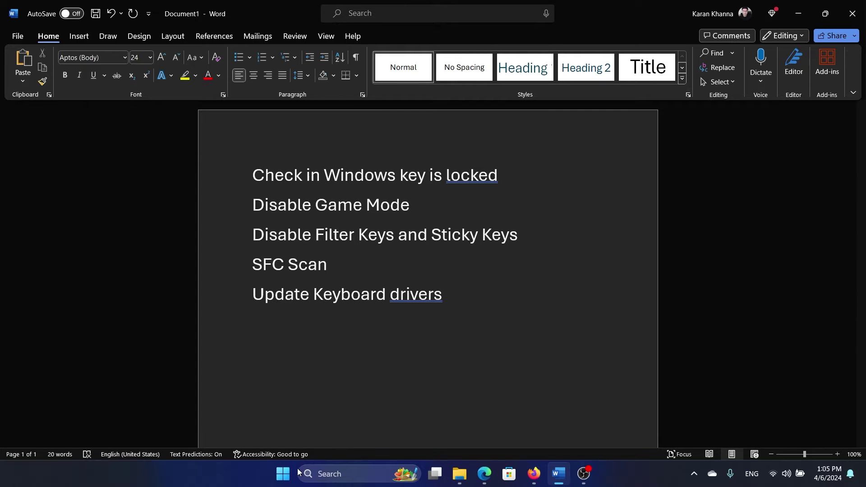
Check the Accessibility > Keyboard settings for Sticky, Filter and Toggle keys, then close Settings.
{"action": "right_click", "coordinate": [283, 473]}
{"action": "left_click", "coordinate": [300, 352]}
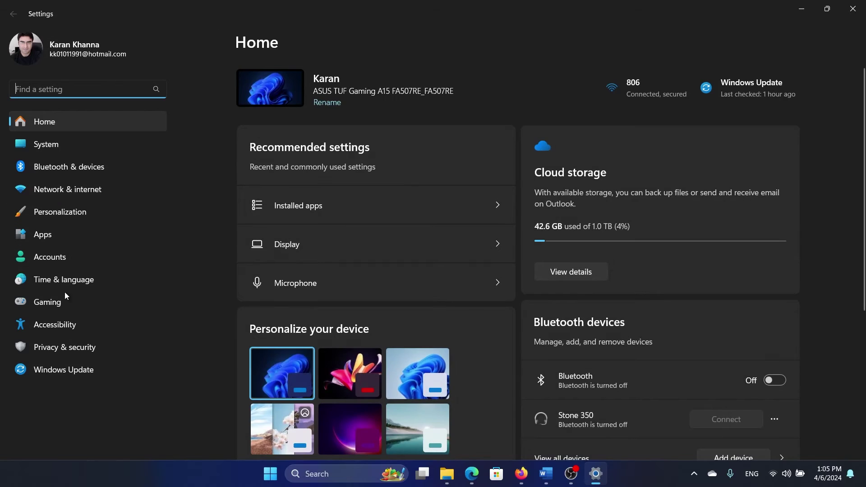
{"action": "left_click", "coordinate": [72, 322]}
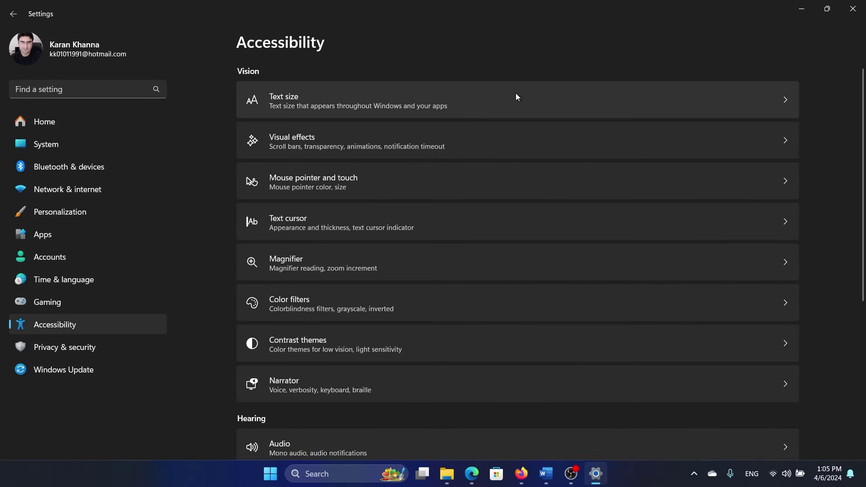
{"action": "scroll", "coordinate": [528, 212], "scroll_direction": "down", "scroll_amount": 3}
{"action": "scroll", "coordinate": [525, 222], "scroll_direction": "down", "scroll_amount": 2}
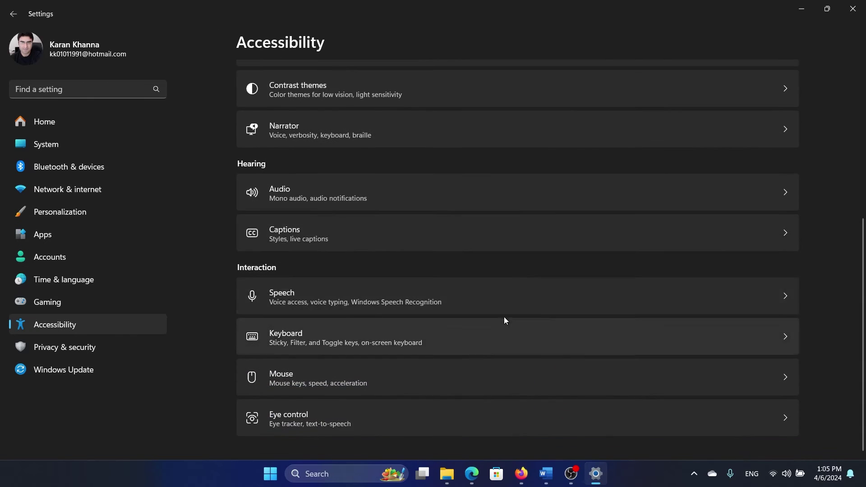
{"action": "left_click", "coordinate": [501, 332]}
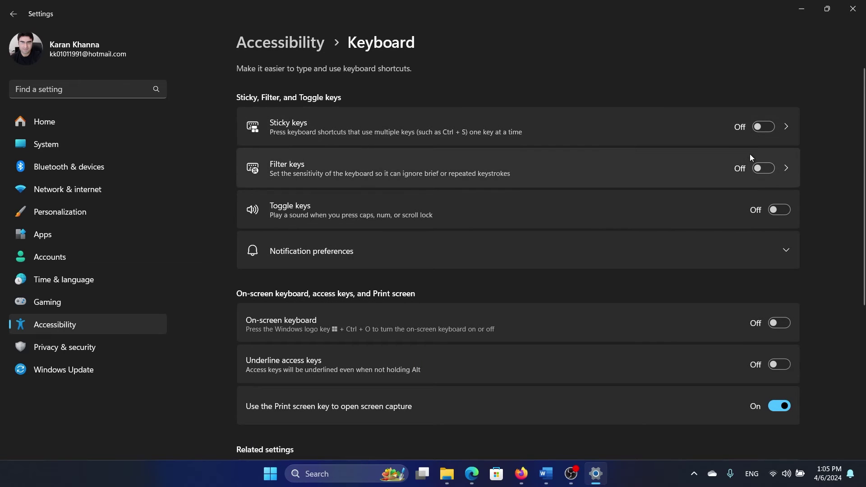
{"action": "left_click", "coordinate": [852, 9]}
Highlight the SFC Scan line, run SFC /SCANNOW as administrator, and return to Word.
{"action": "left_click_drag", "start_coordinate": [262, 270], "coordinate": [331, 266]}
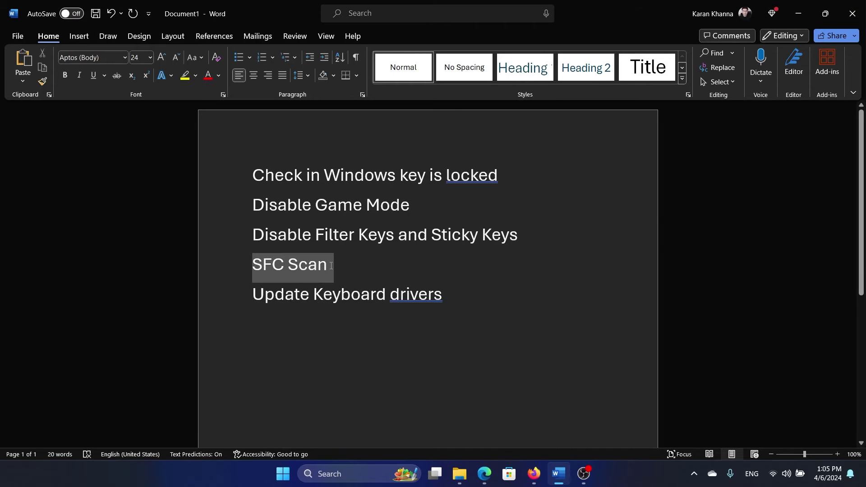
{"action": "left_click", "coordinate": [406, 293]}
{"action": "left_click", "coordinate": [379, 475]}
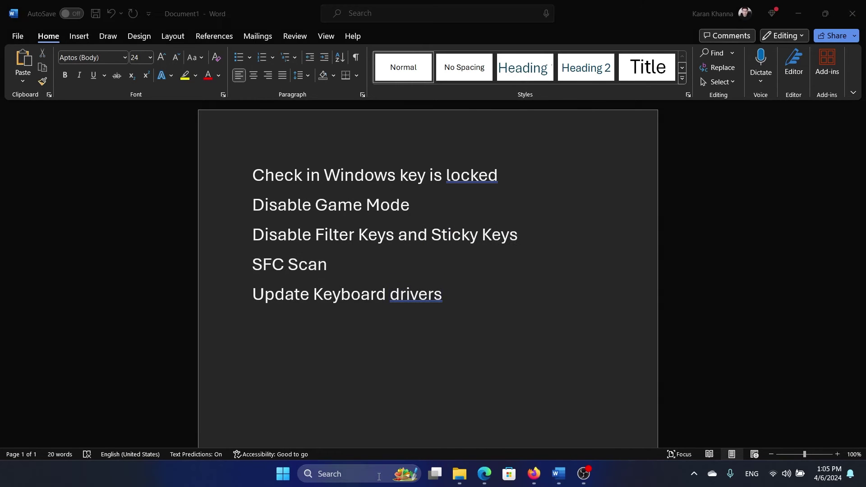
{"action": "type", "text": "co"}
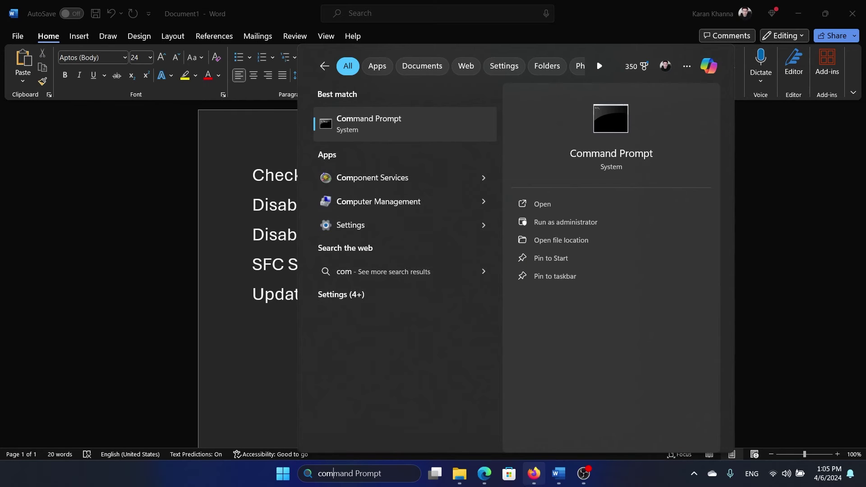
{"action": "type", "text": "m"}
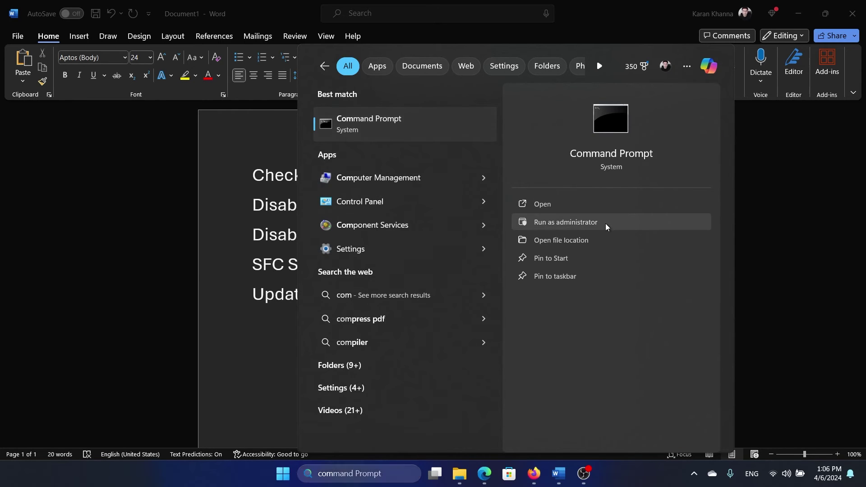
{"action": "left_click", "coordinate": [606, 224]}
{"action": "type", "text": "SFC /SCANN"}
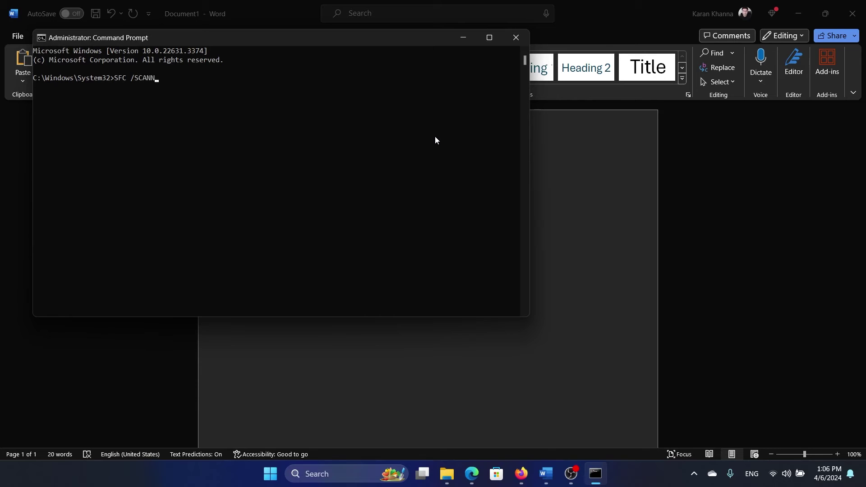
{"action": "type", "text": "OW"}
{"action": "key", "text": "Return"}
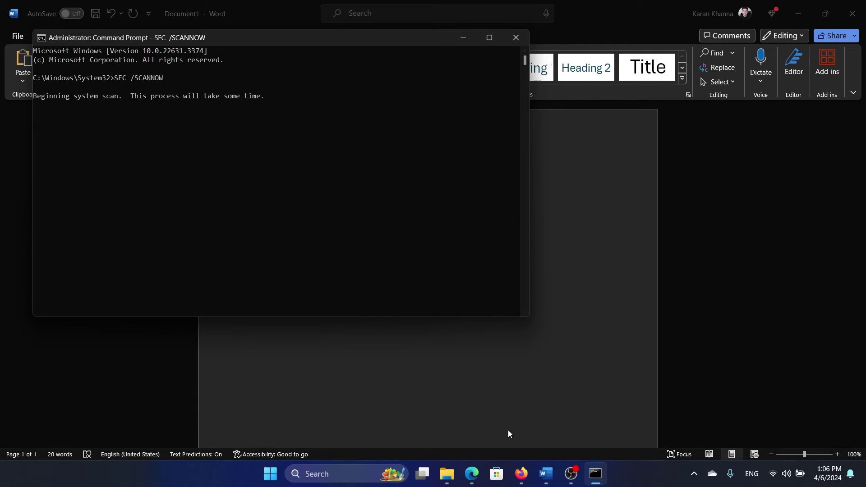
{"action": "left_click", "coordinate": [545, 473]}
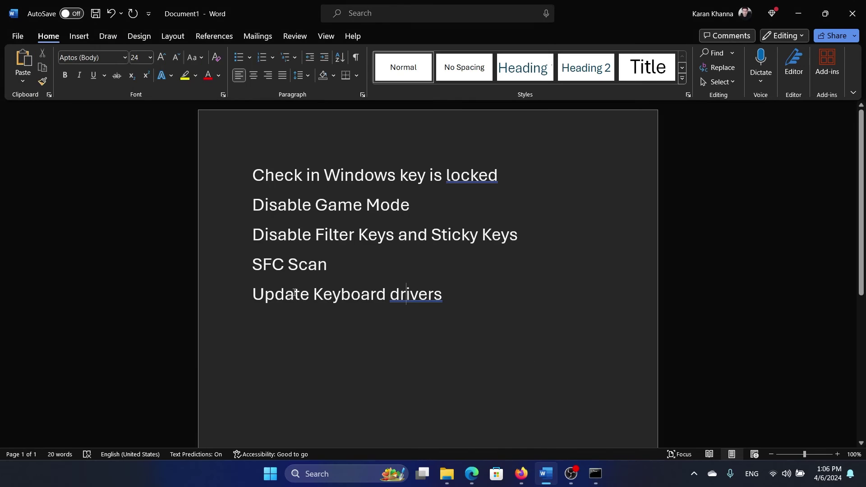
Highlight the Update Keyboard drivers line and open Device Manager from search.
{"action": "left_click_drag", "start_coordinate": [267, 296], "coordinate": [483, 314]}
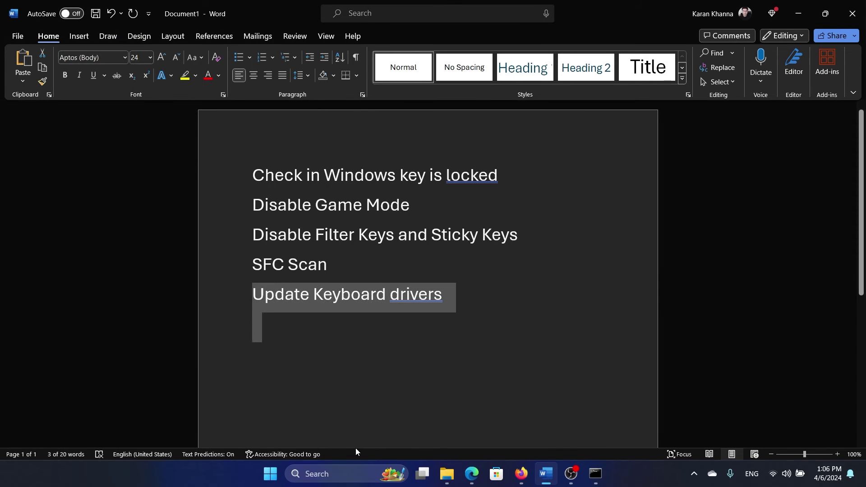
{"action": "left_click", "coordinate": [352, 472]}
{"action": "type", "text": "s"}
{"action": "key", "text": "BackSpace"}
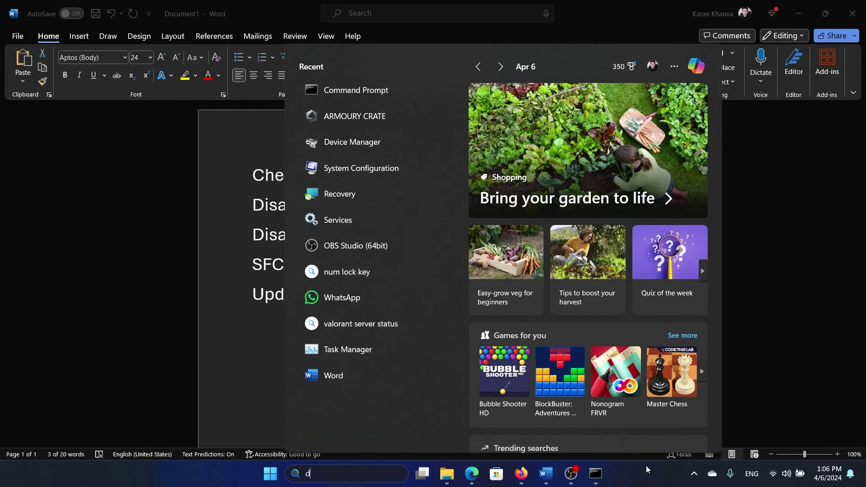
{"action": "type", "text": "device Manager"}
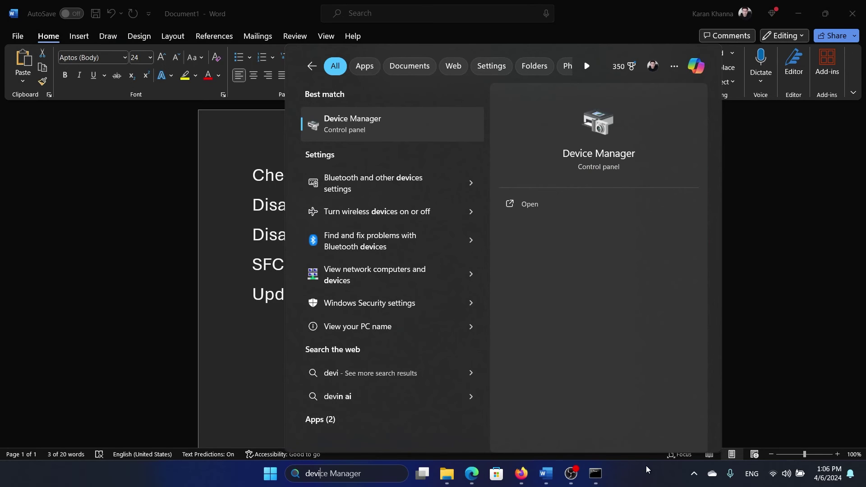
{"action": "left_click", "coordinate": [406, 134]}
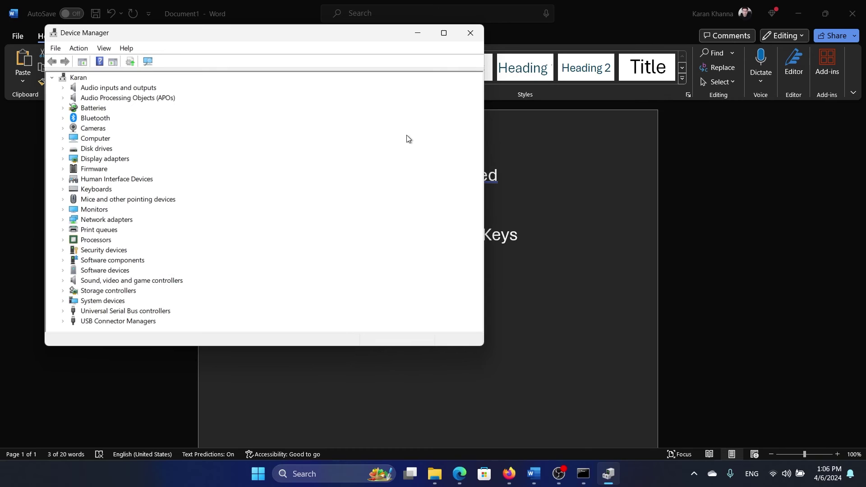
Update the HID Keyboard Device driver automatically, then close the results and Device Manager.
{"action": "left_click", "coordinate": [63, 188]}
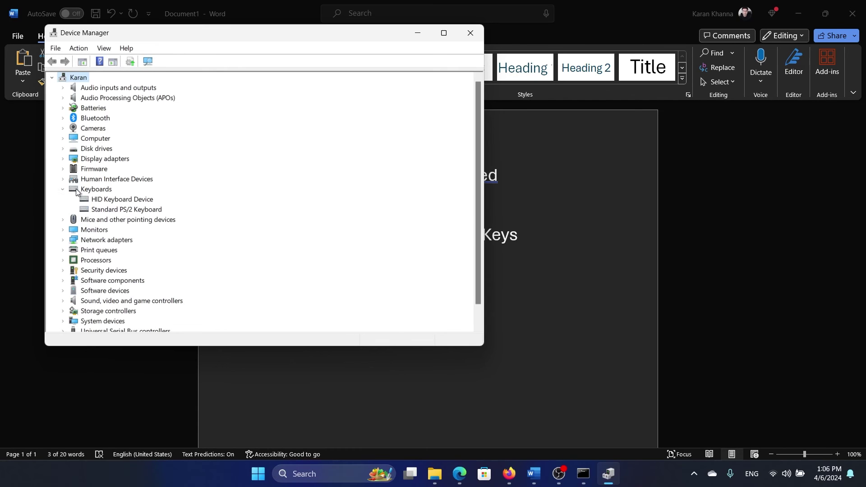
{"action": "left_click", "coordinate": [101, 199]}
{"action": "right_click", "coordinate": [103, 199]}
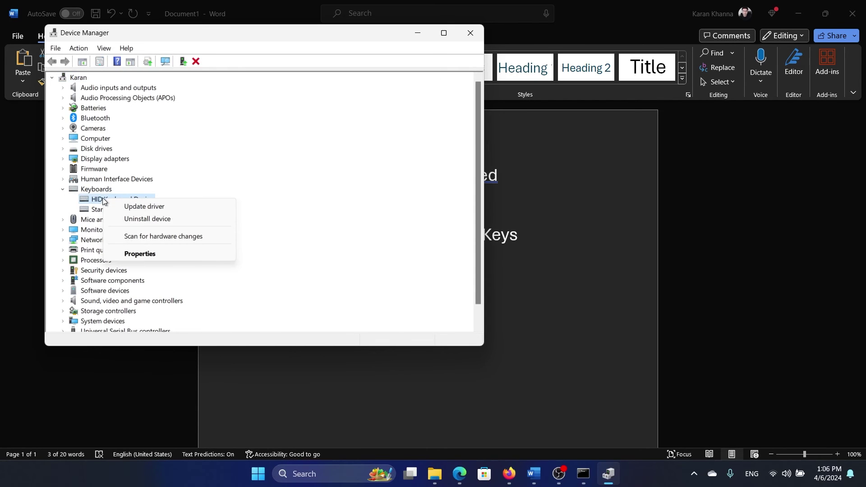
{"action": "left_click", "coordinate": [134, 206]}
{"action": "left_click", "coordinate": [189, 160]}
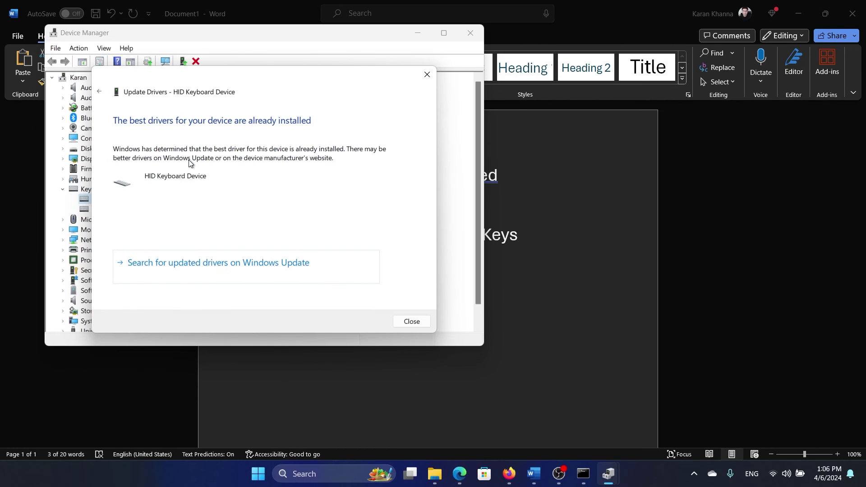
{"action": "left_click", "coordinate": [427, 74]}
{"action": "left_click", "coordinate": [473, 30]}
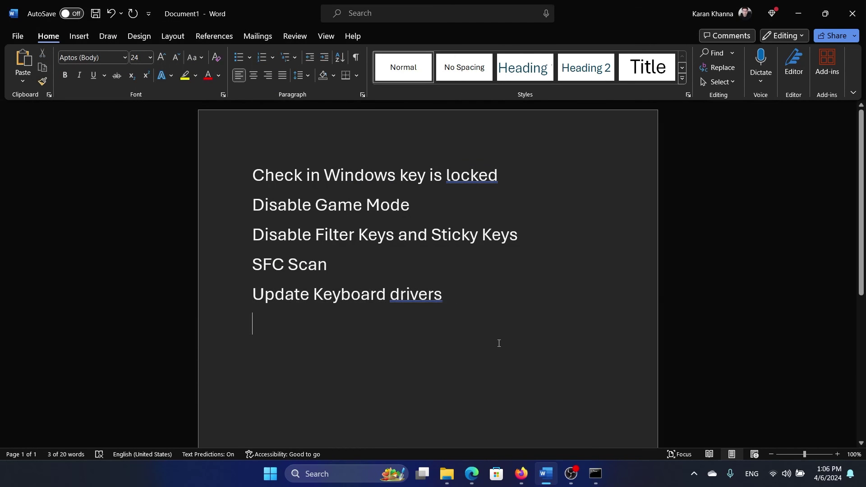
Bring back the GeekChamp article on fixing the Windows 11 Windows key.
{"action": "left_click", "coordinate": [472, 473]}
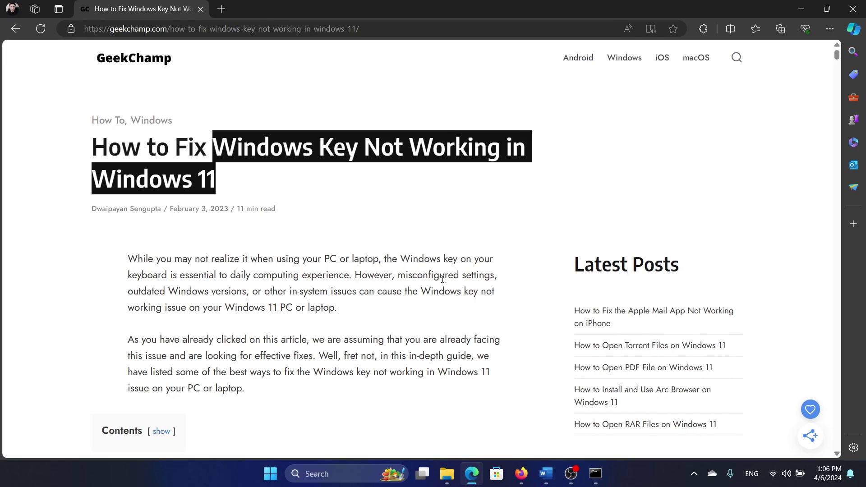